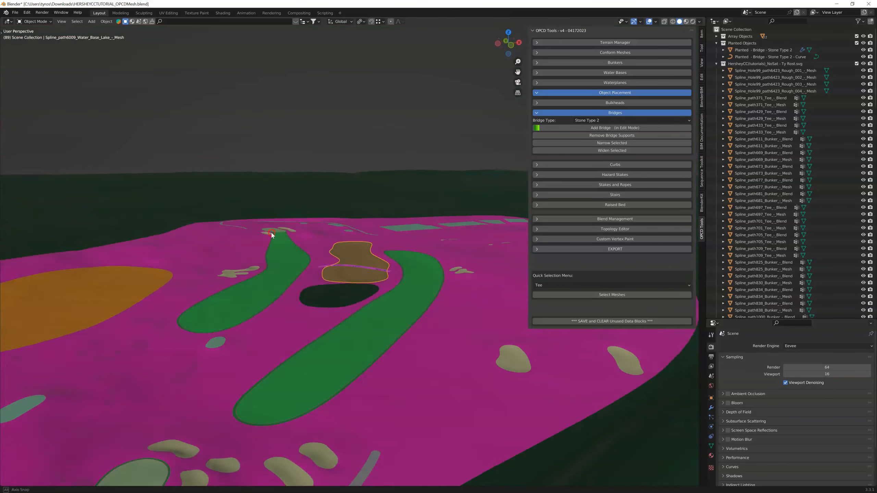
pyautogui.scroll(5, 303, 236)
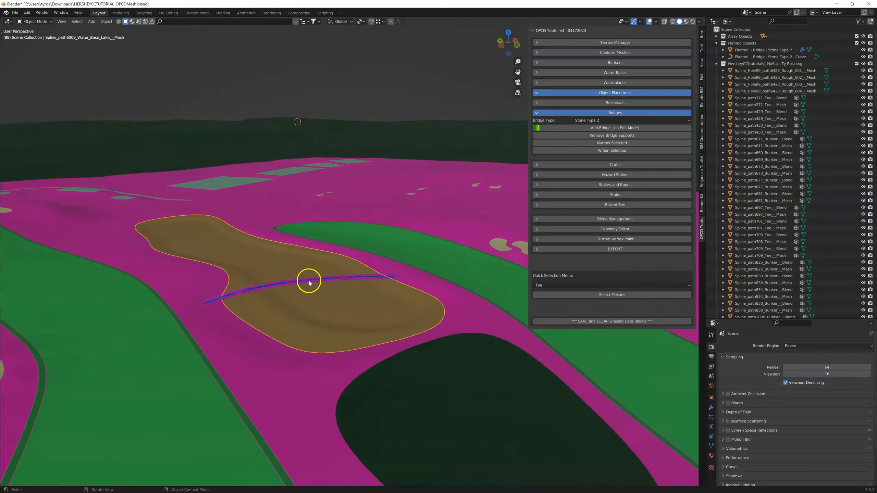
pyautogui.scroll(-3, 307, 281)
pyautogui.scroll(-2, 247, 287)
pyautogui.moveTo(176, 285)
pyautogui.mouseDown(button='middle')
pyautogui.moveTo(199, 279)
pyautogui.moveTo(178, 291)
pyautogui.moveTo(168, 280)
pyautogui.mouseUp(button='middle')
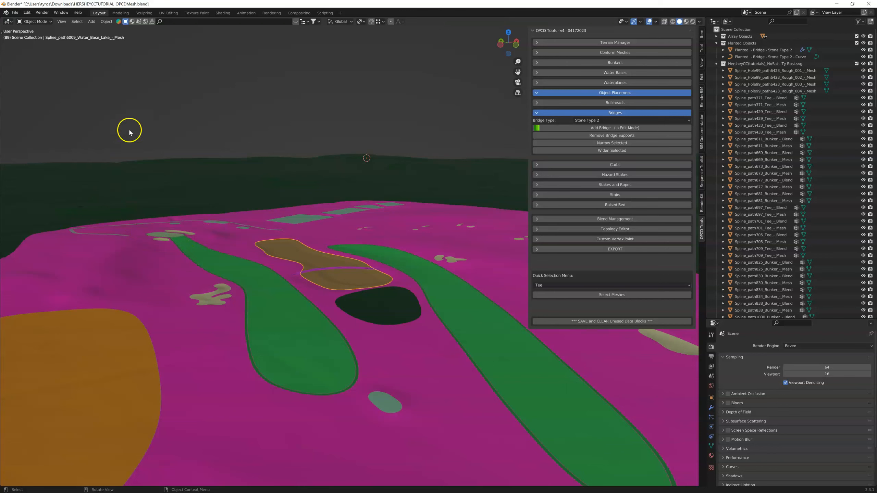
# - Save the project as HERSHEYCCTUTORIAL_OPCDMesh.blend in D:\OPCD Projects\HCC\Hershey OPCD
pyautogui.click(15, 12)
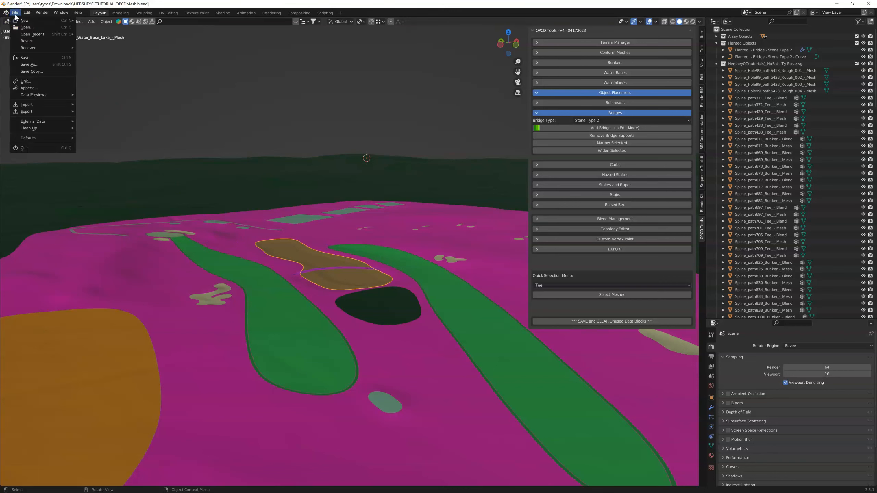
pyautogui.click(35, 64)
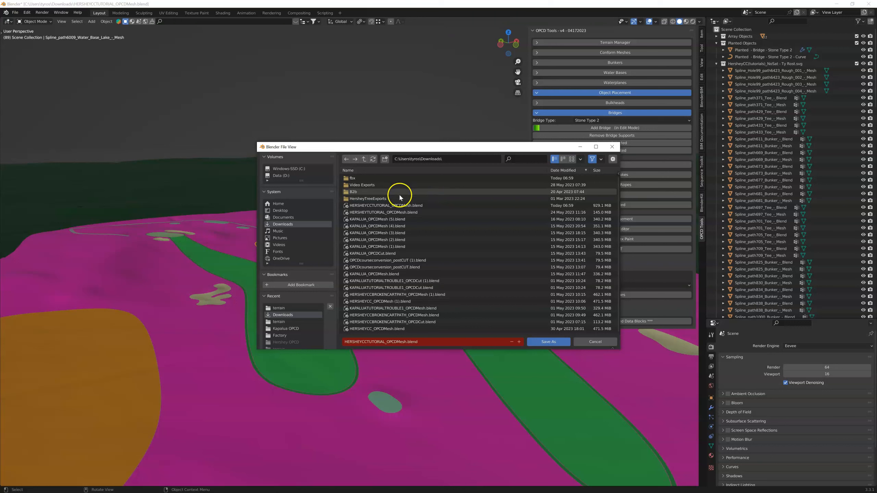
pyautogui.click(289, 175)
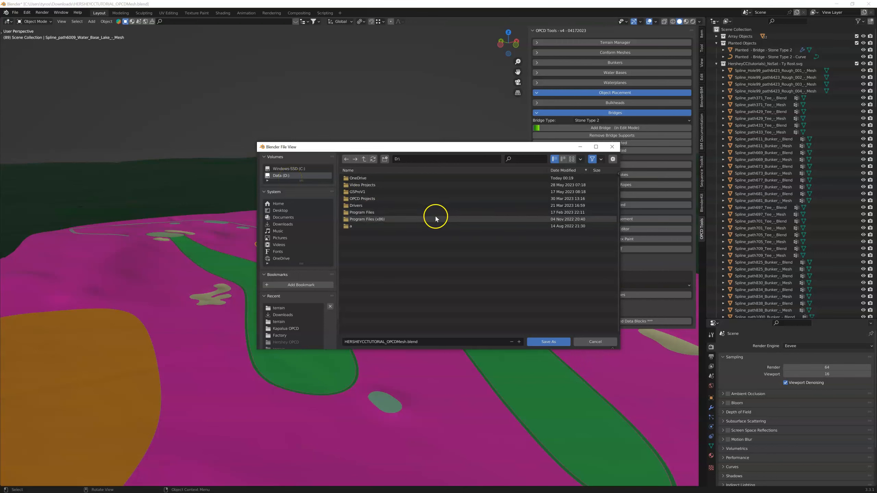
pyautogui.doubleClick(378, 199)
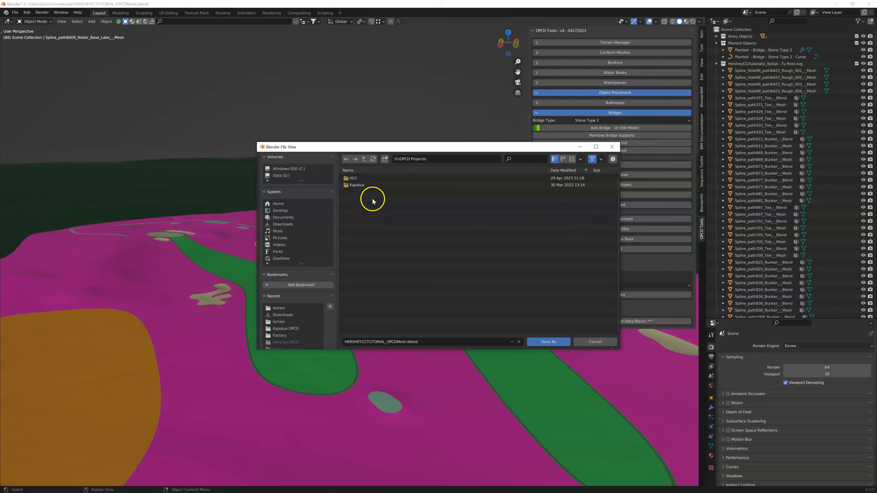
pyautogui.doubleClick(356, 178)
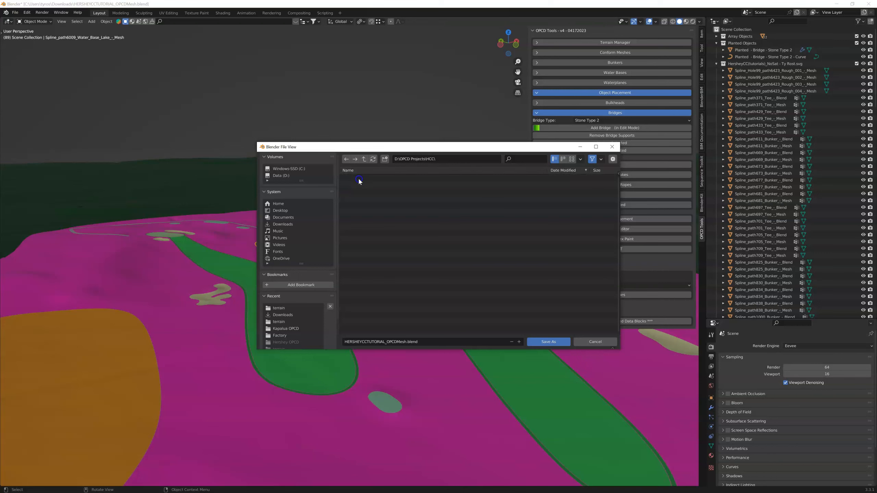
pyautogui.click(371, 233)
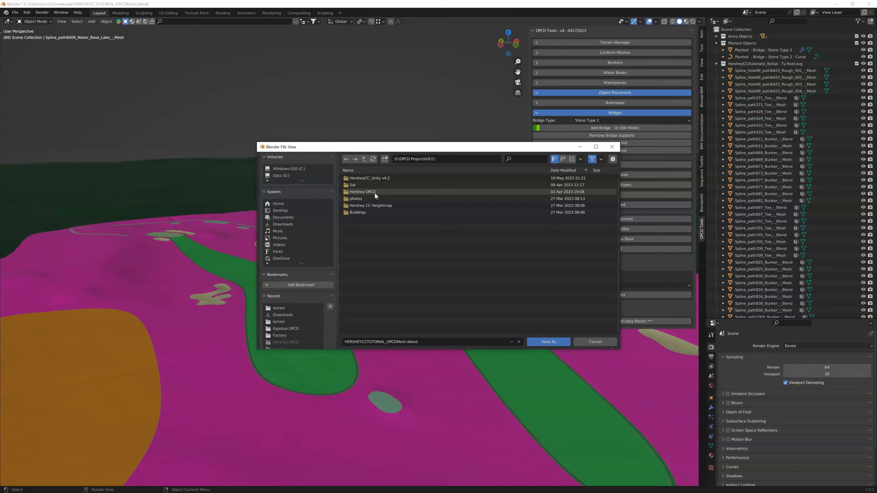
pyautogui.click(362, 192)
pyautogui.click(363, 245)
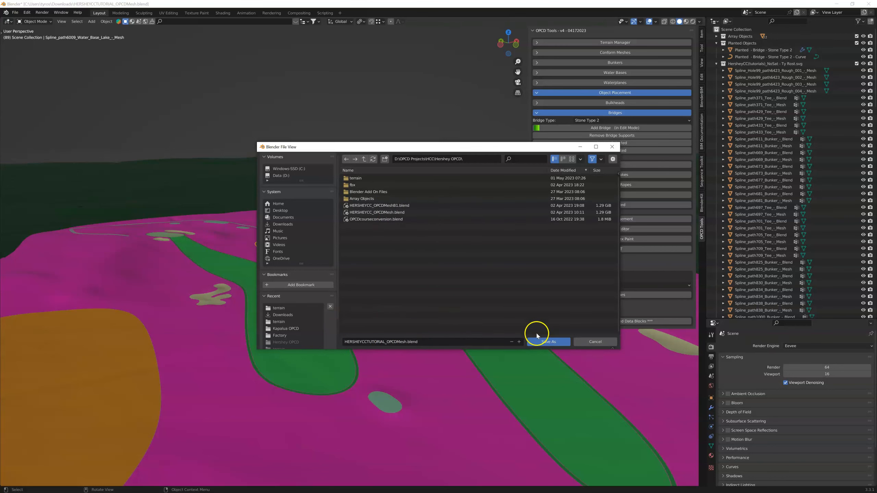
pyautogui.click(545, 342)
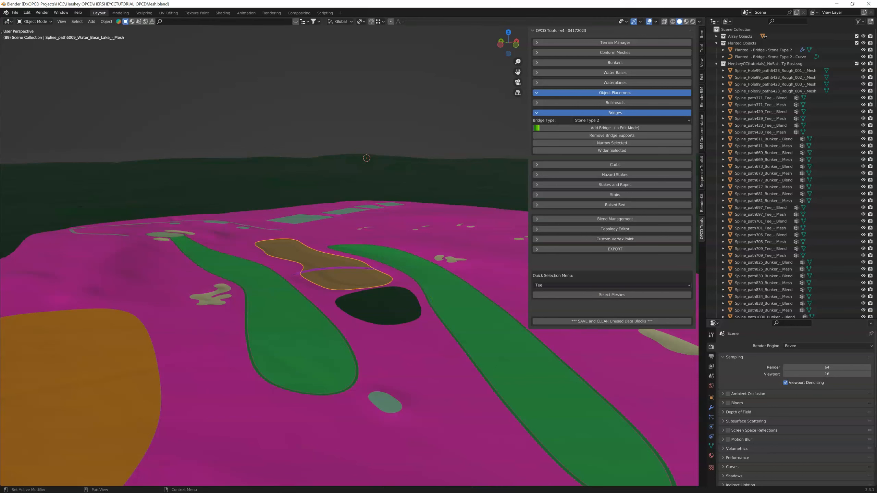
# - In File Explorer, delete Course_Plane.fbx from the Hershey OPCD project's fbx folder, return to the parent folder and minimize the window
pyautogui.moveTo(876, 135); pyautogui.dragTo(316, 152)
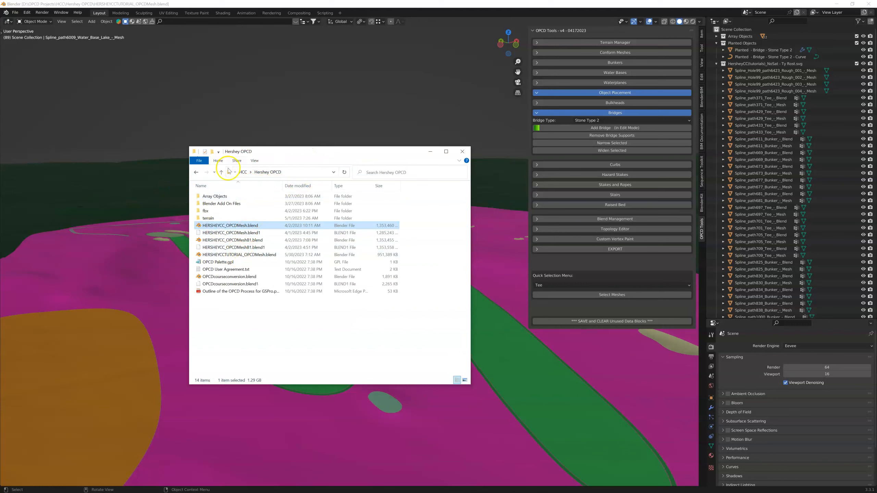
pyautogui.click(206, 211)
pyautogui.doubleClick(207, 210)
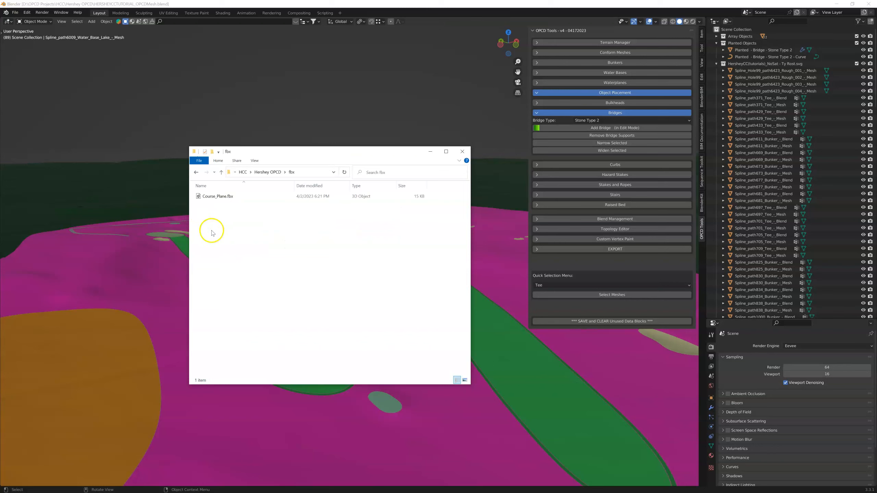
pyautogui.click(219, 197)
pyautogui.press('Delete')
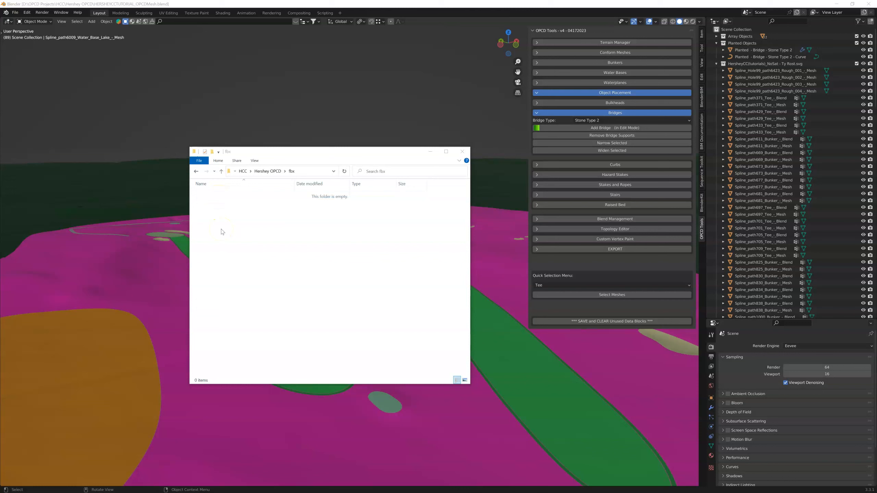
pyautogui.click(221, 171)
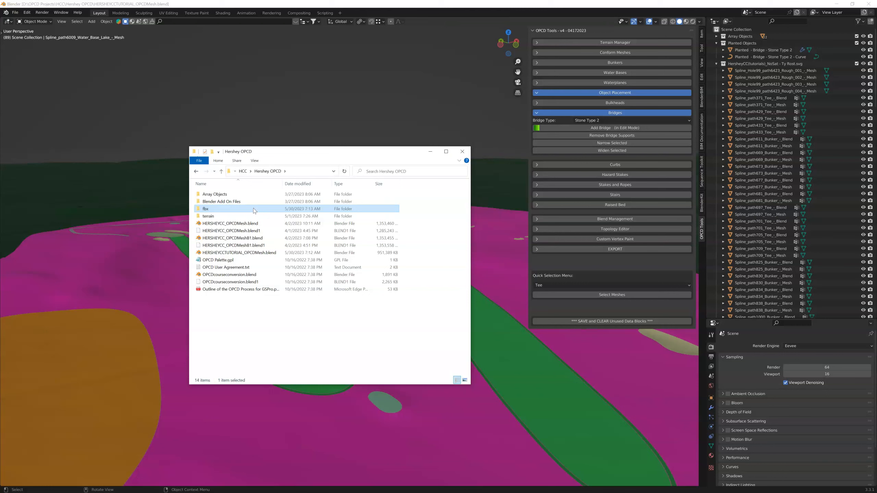
pyautogui.click(240, 210)
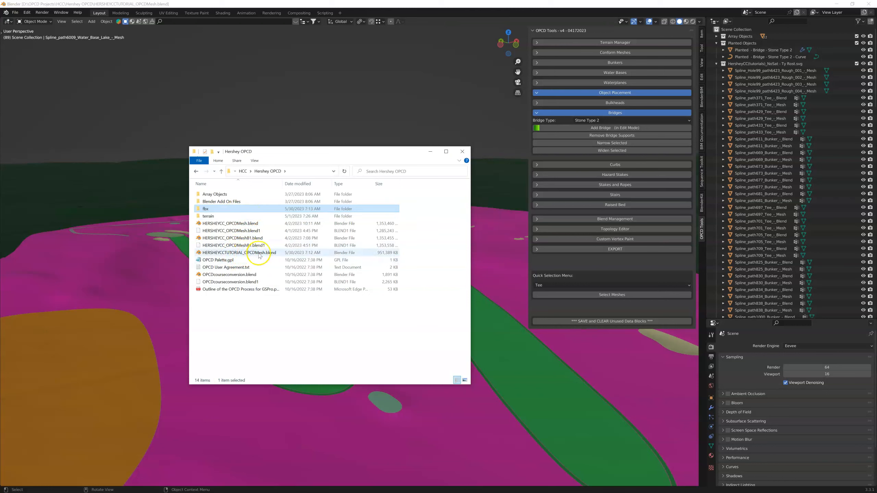
pyautogui.click(430, 151)
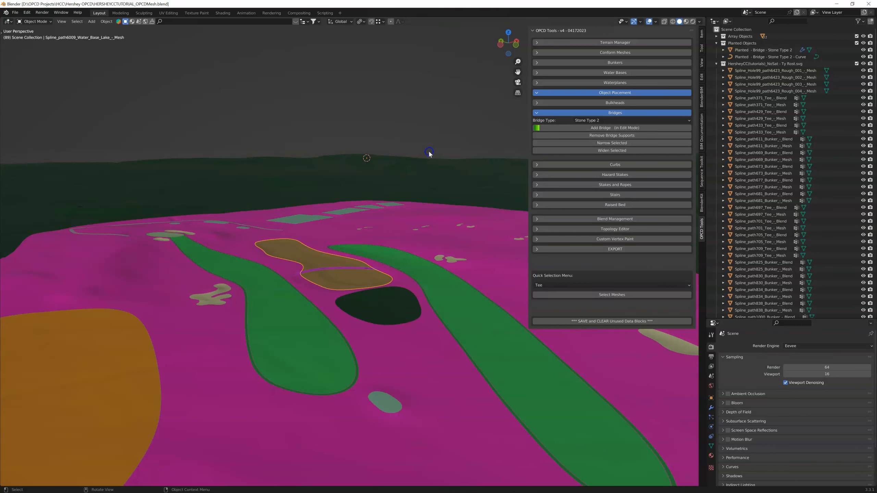
# - Show Blender's system console and run the OPCD Tools batch export of all objects to FBX
pyautogui.click(536, 112)
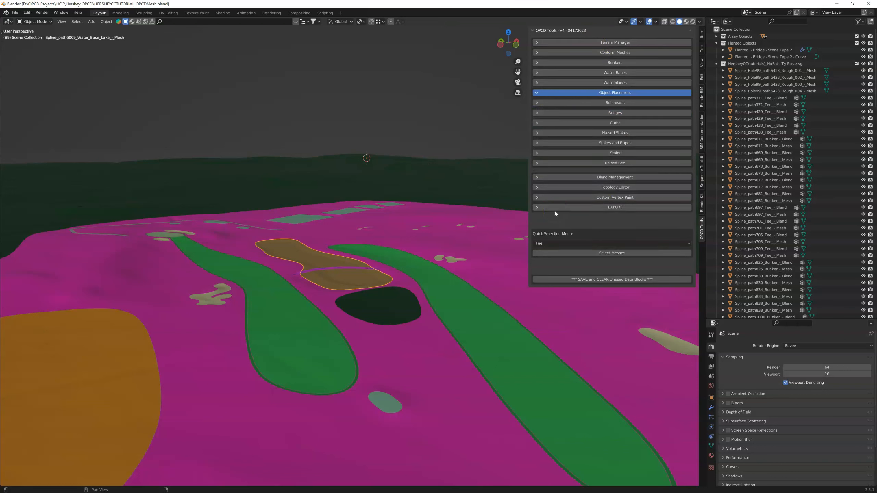
pyautogui.click(538, 209)
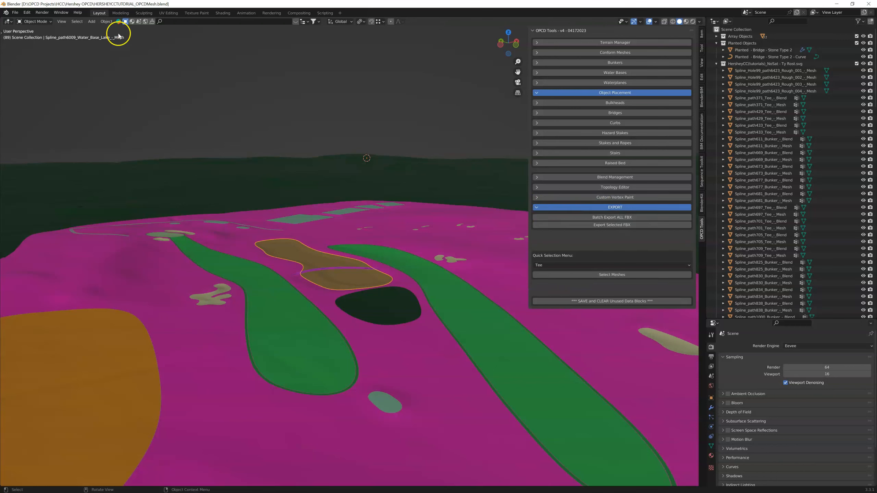
pyautogui.click(58, 12)
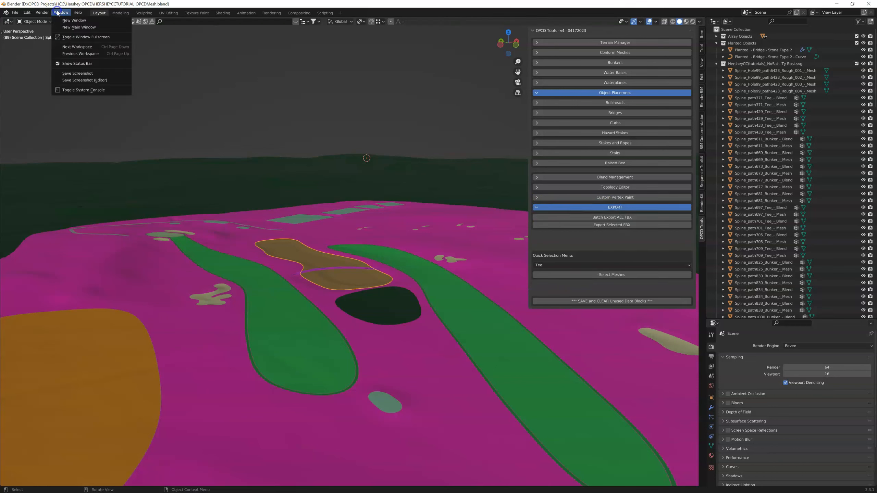
pyautogui.click(79, 90)
pyautogui.moveTo(685, 124); pyautogui.dragTo(224, 75)
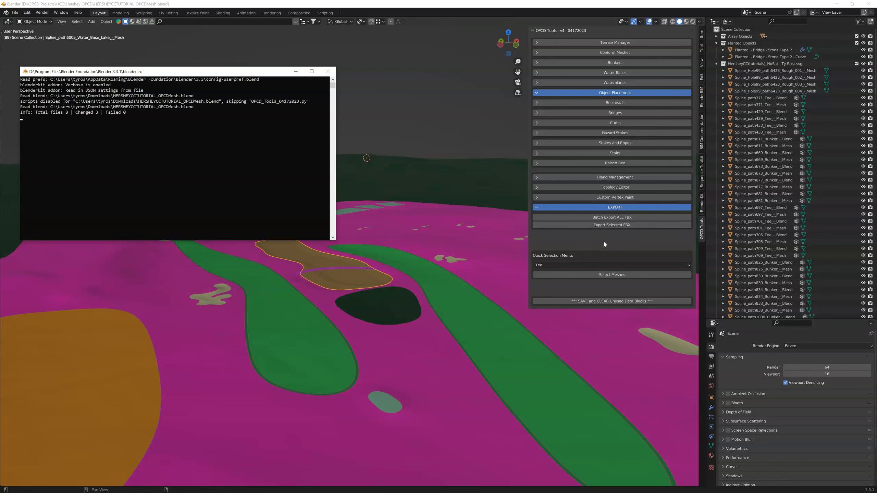
pyautogui.click(618, 217)
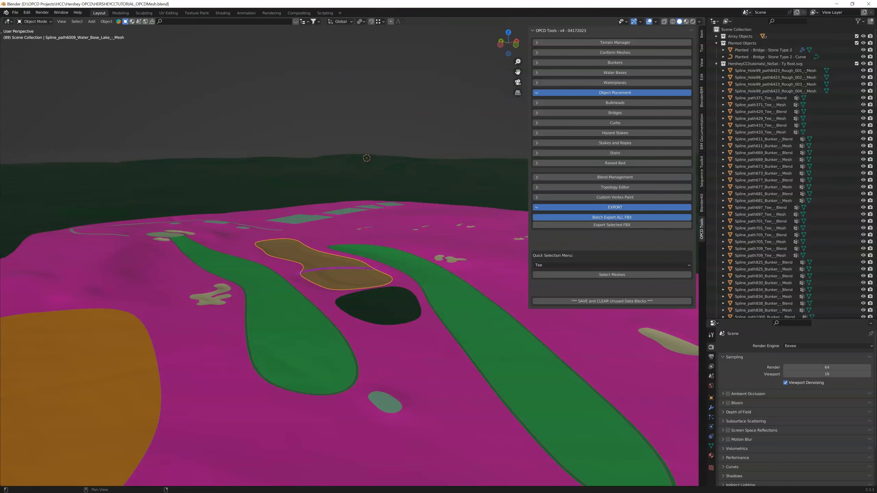
pyautogui.hotkey('alt', 'Tab')
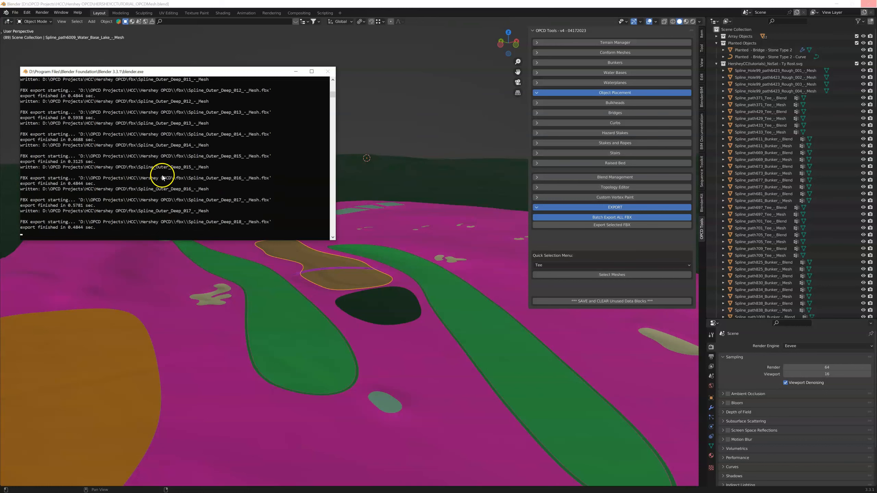
# - Switch to File Explorer and look through the exported FBX files in the Hershey OPCD project's fbx folder
pyautogui.hotkey('alt', 'Tab')
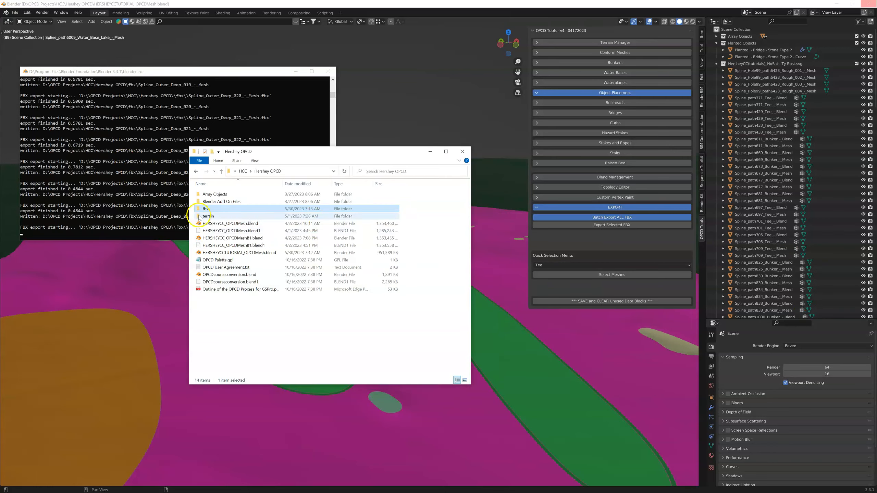
pyautogui.doubleClick(205, 209)
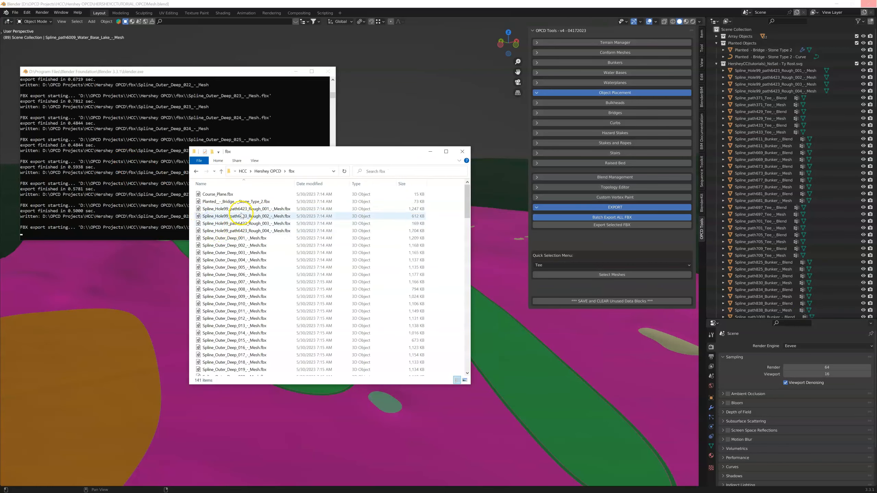
pyautogui.scroll(-10, 444, 228)
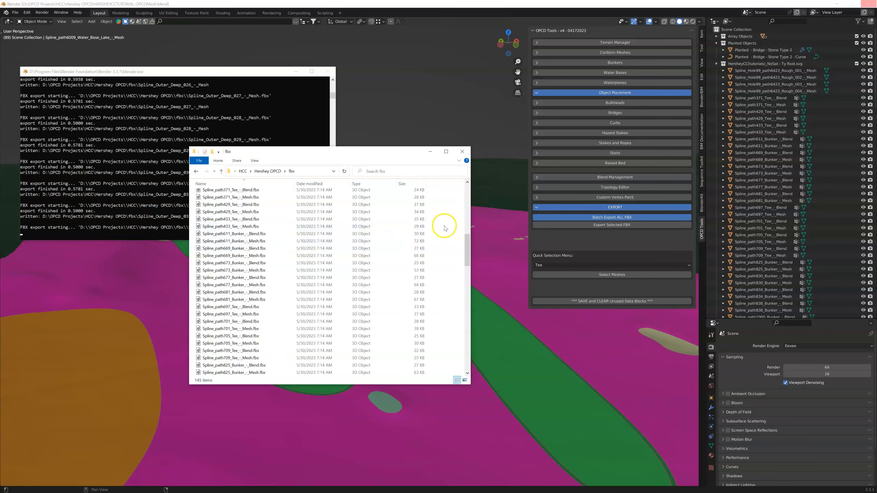
pyautogui.moveTo(464, 244); pyautogui.dragTo(464, 194)
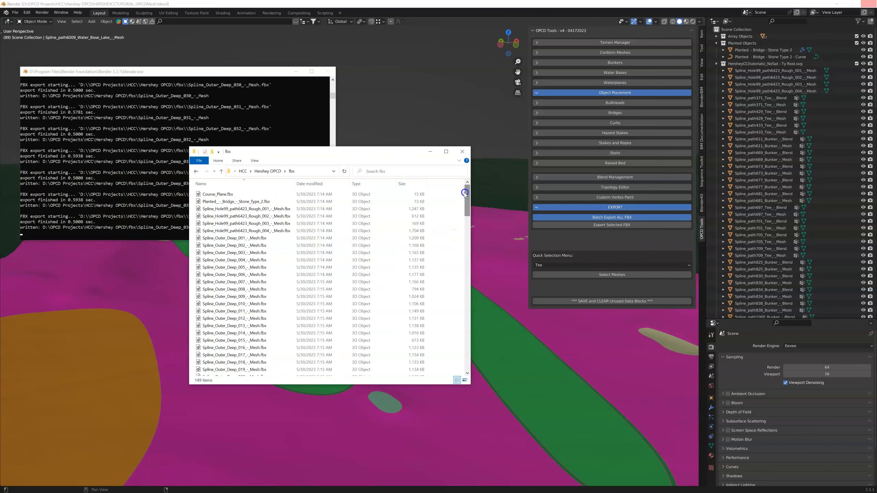
pyautogui.click(202, 210)
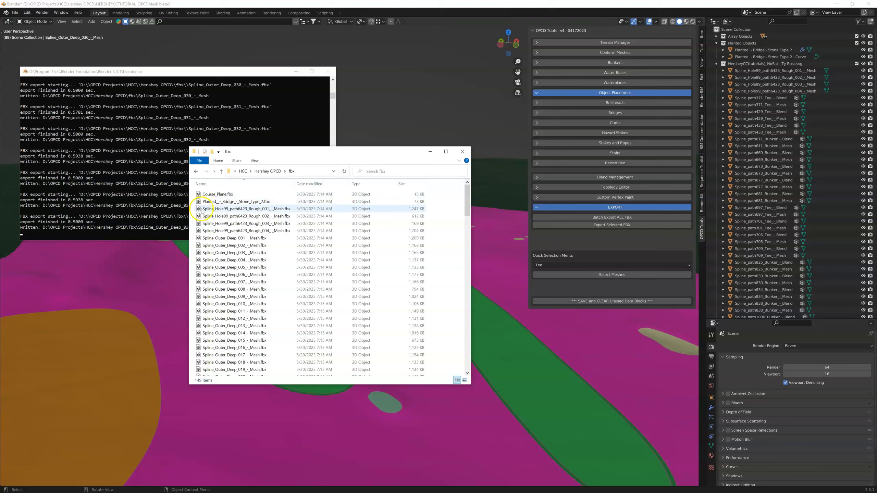
pyautogui.scroll(-6, 311, 241)
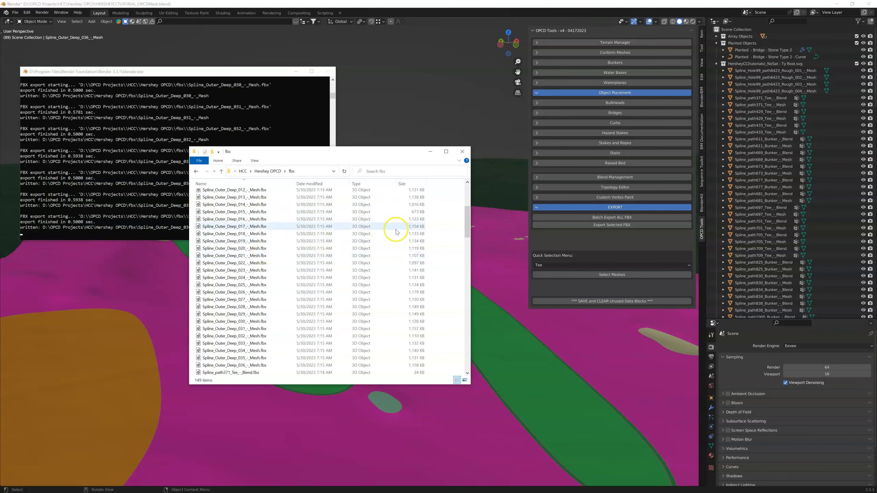
pyautogui.moveTo(464, 221); pyautogui.dragTo(452, 185)
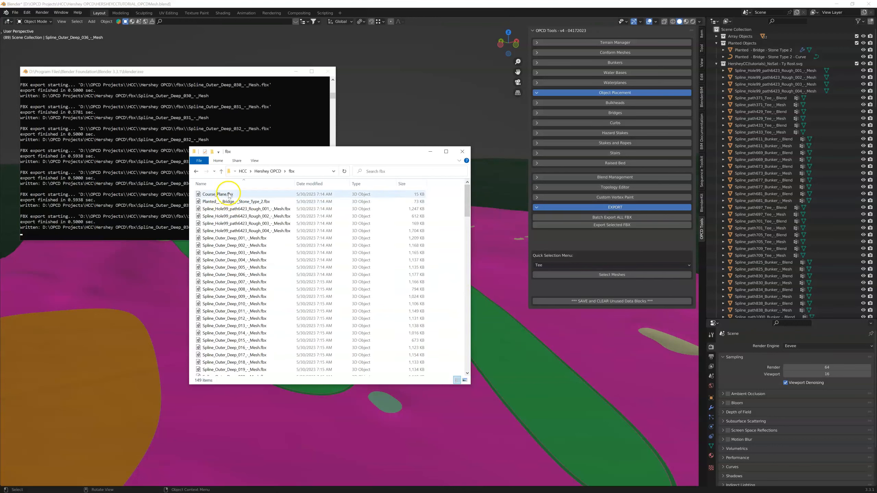
# - Arrange the fbx folder window and the system console side by side to compare the export log with the files
pyautogui.moveTo(260, 152); pyautogui.dragTo(468, 178)
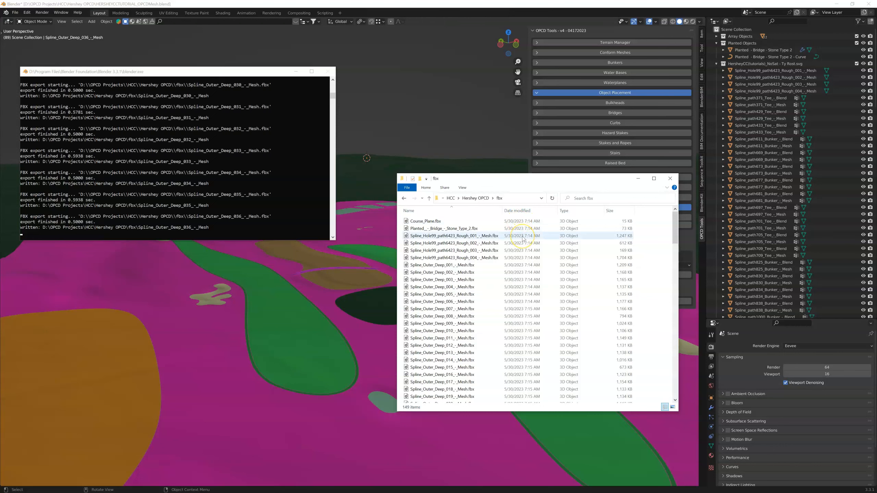
pyautogui.click(237, 175)
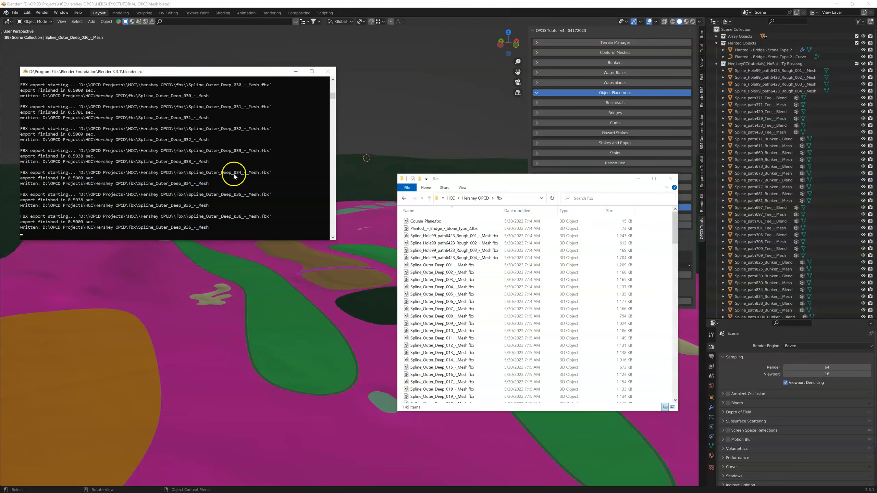
pyautogui.click(177, 169)
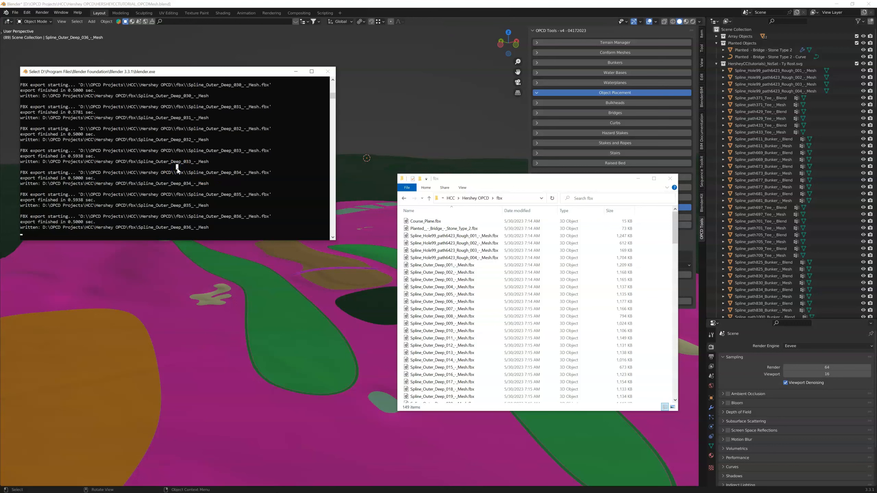
pyautogui.rightClick(177, 168)
pyautogui.moveTo(168, 72); pyautogui.dragTo(182, 100)
pyautogui.click(183, 151)
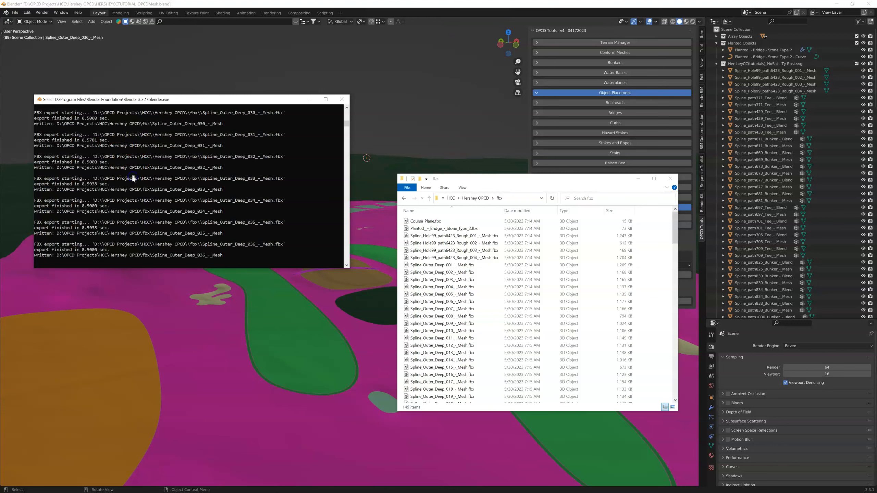
pyautogui.rightClick(133, 177)
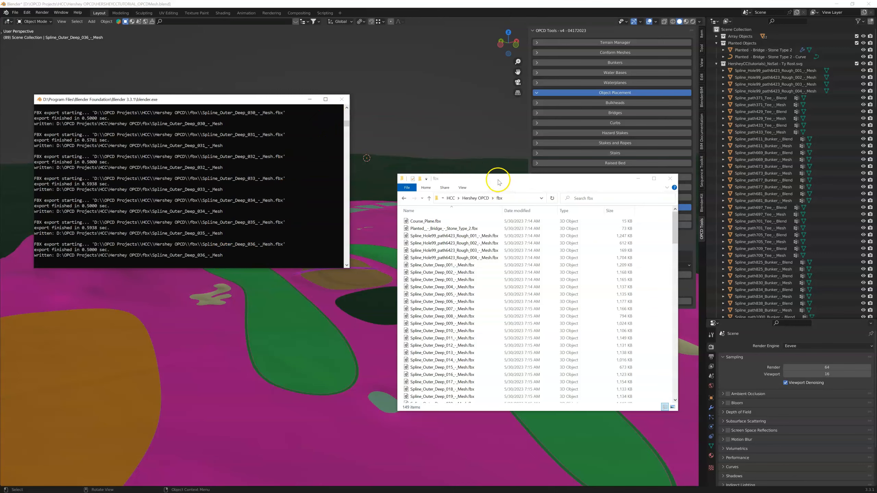
pyautogui.moveTo(498, 182); pyautogui.dragTo(470, 123)
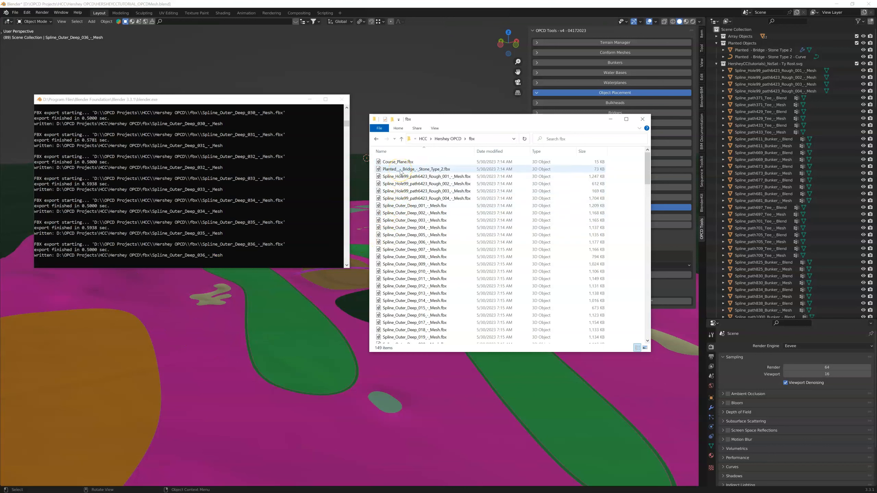
# - Review the whole list of exported FBX files in the fbx folder, from the Hole99 rough meshes through to the concrete meshes
pyautogui.click(415, 198)
pyautogui.scroll(-1, 399, 245)
pyautogui.scroll(-12, 401, 242)
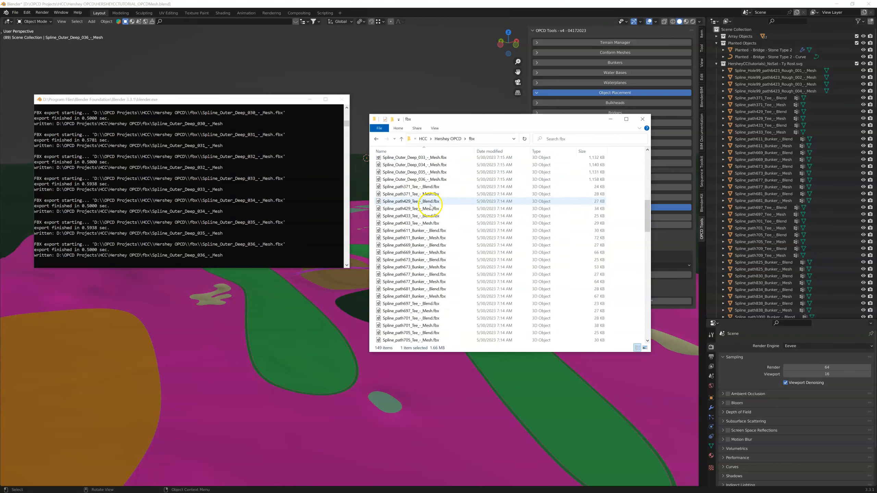
pyautogui.scroll(-17, 421, 235)
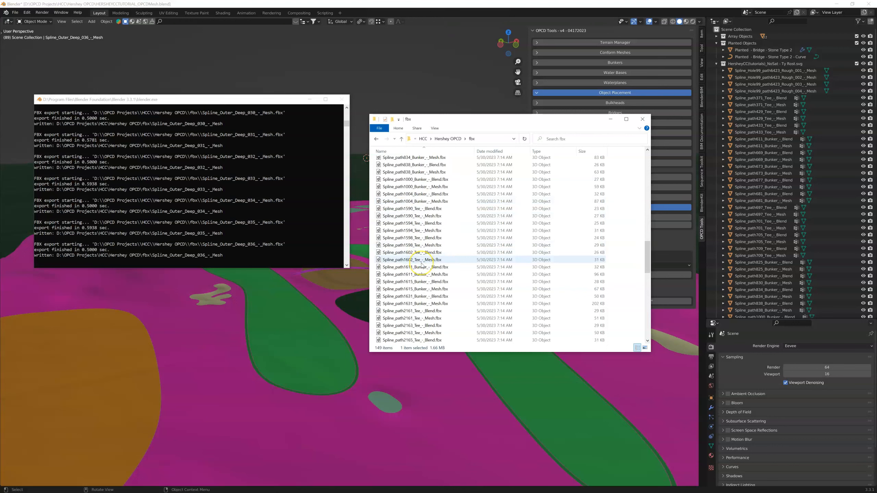
pyautogui.scroll(-10, 421, 265)
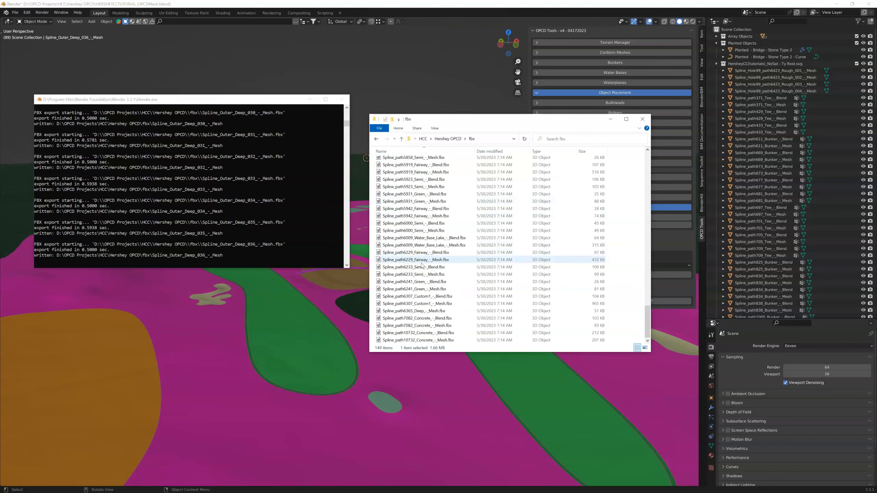
# - Minimize the fbx folder window and the system console, and save the project with its unused data blocks cleared using OPCD Tools
pyautogui.click(610, 118)
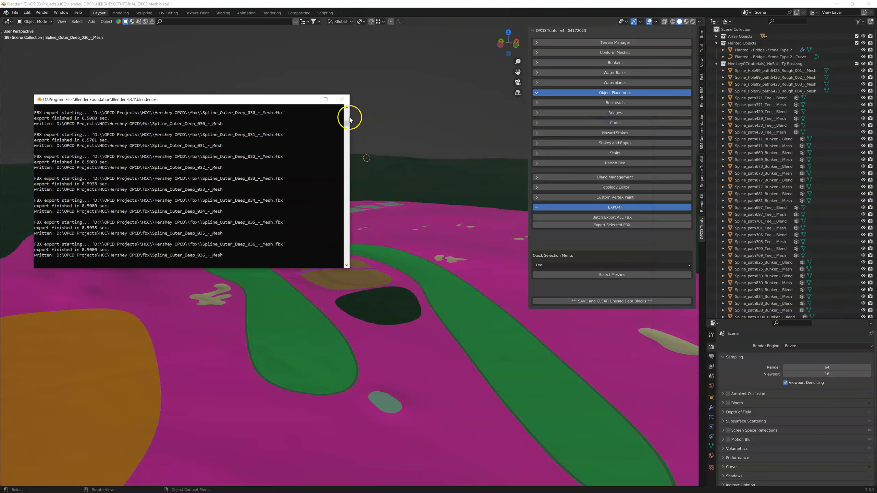
pyautogui.click(309, 100)
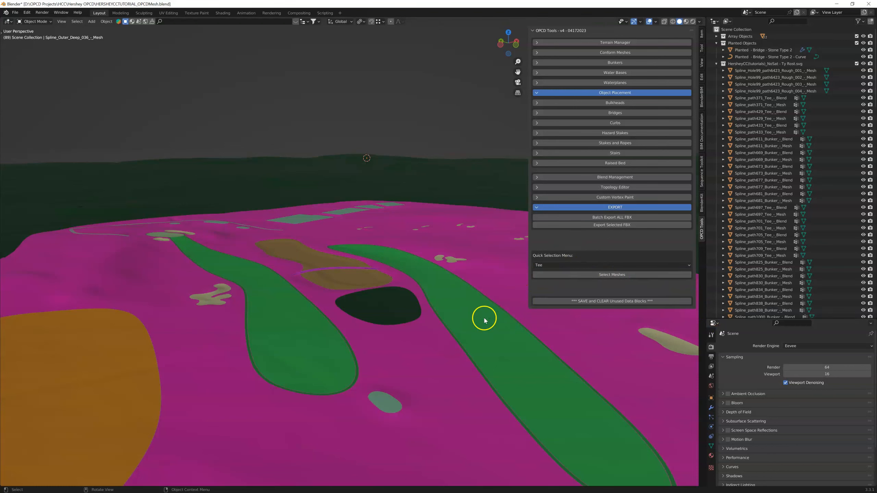
pyautogui.click(616, 302)
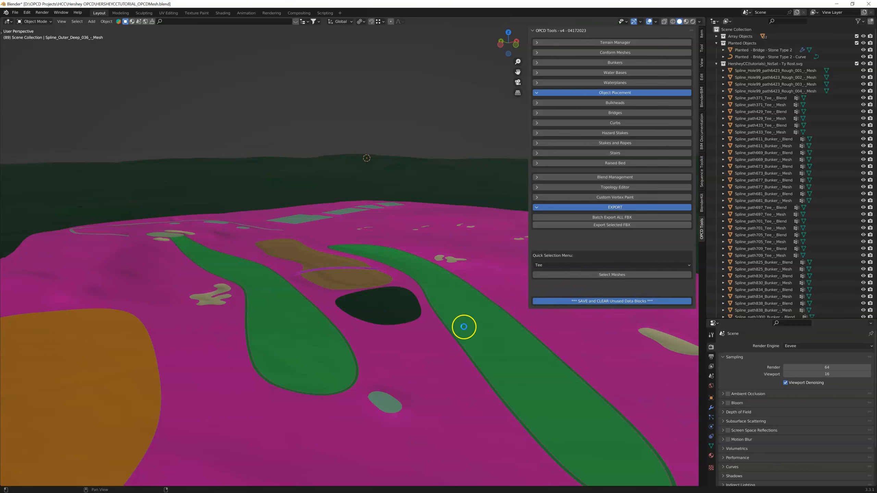